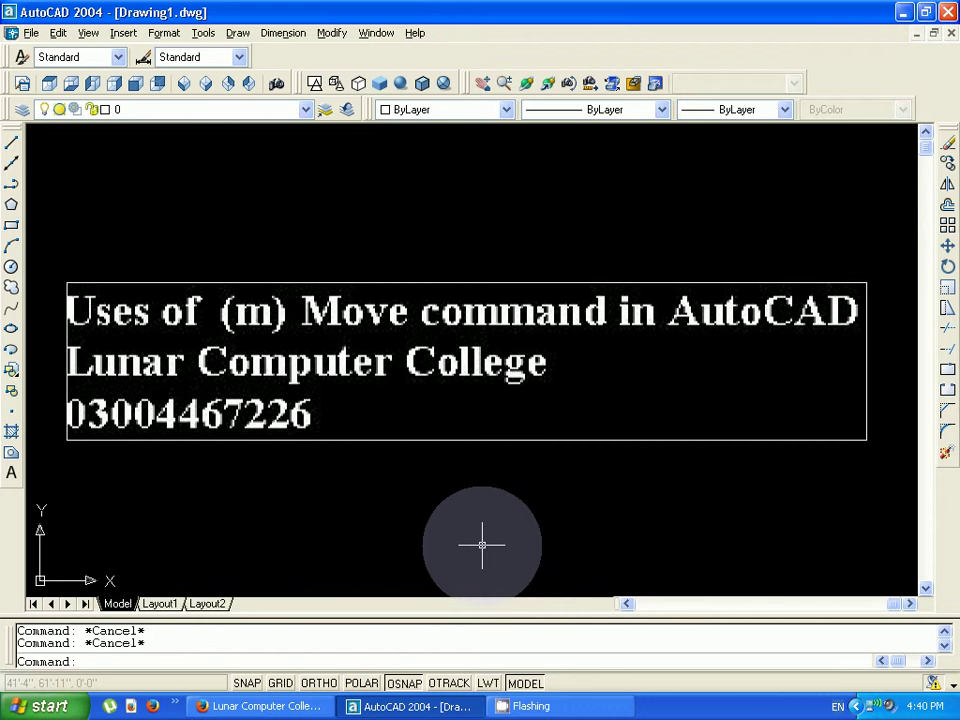
Bring the Lunar Computer College YouTube channel page in Firefox to the front
{"action": "left_click", "coordinate": [268, 706]}
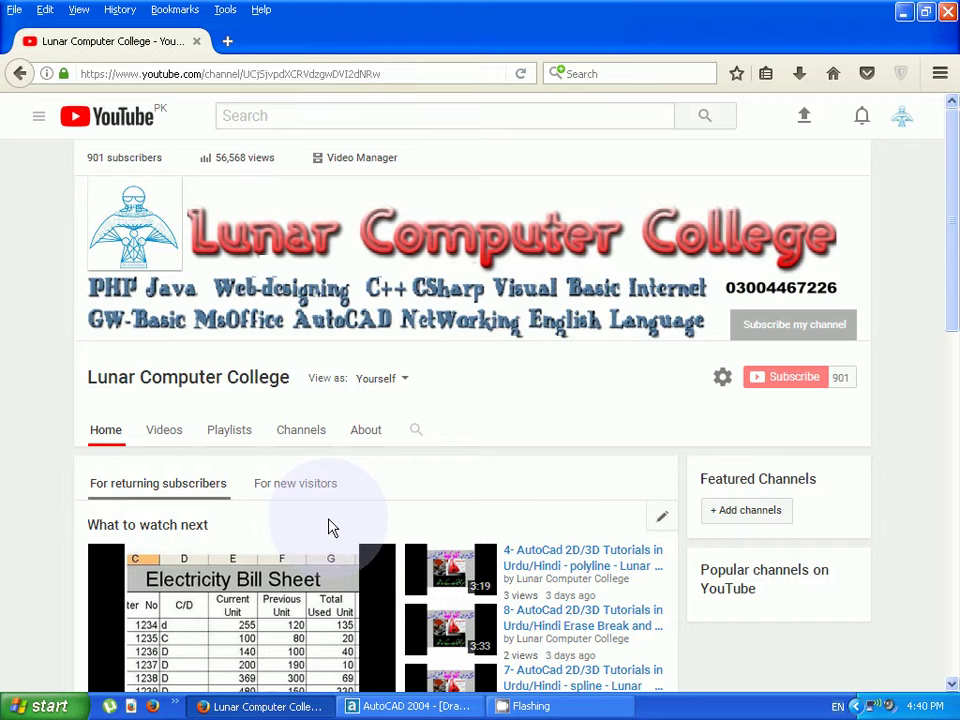
Return to the AutoCAD 2004 drawing with the Move-command title text
{"action": "left_click", "coordinate": [410, 707]}
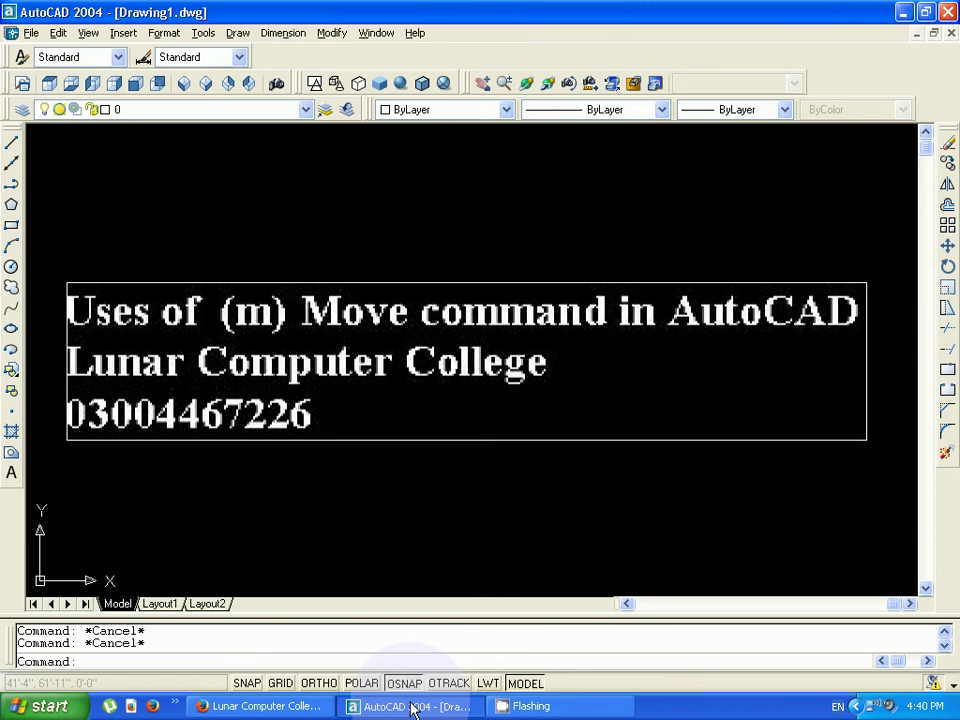
Zoom out the drawing, then switch to the YouTube channel page in Firefox
{"action": "scroll", "coordinate": [348, 425], "scroll_direction": "down", "scroll_amount": 2}
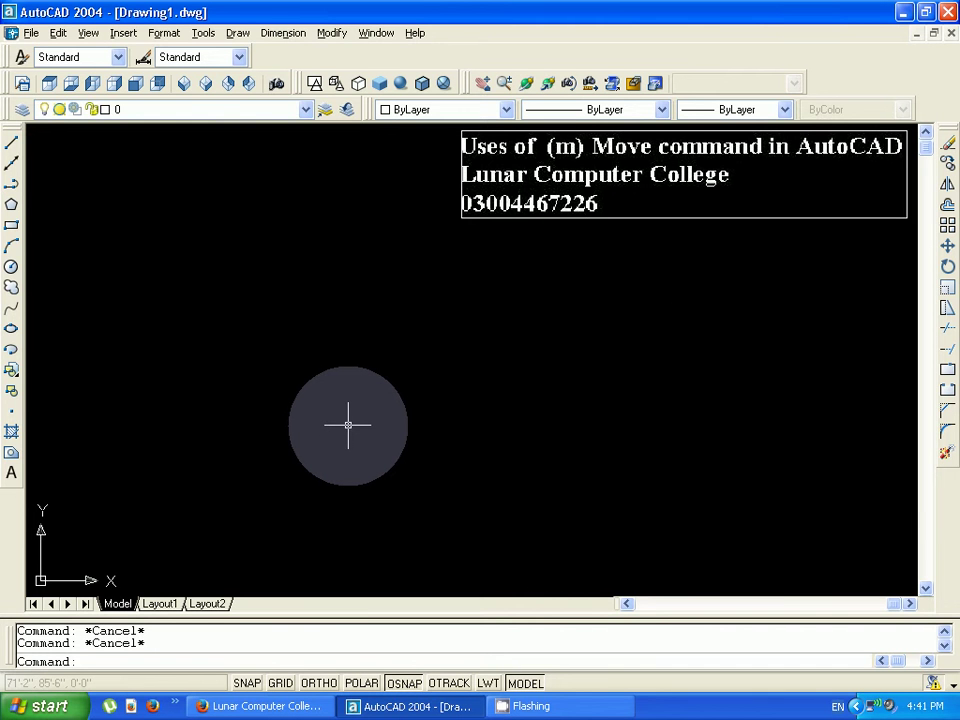
{"action": "left_click", "coordinate": [290, 705]}
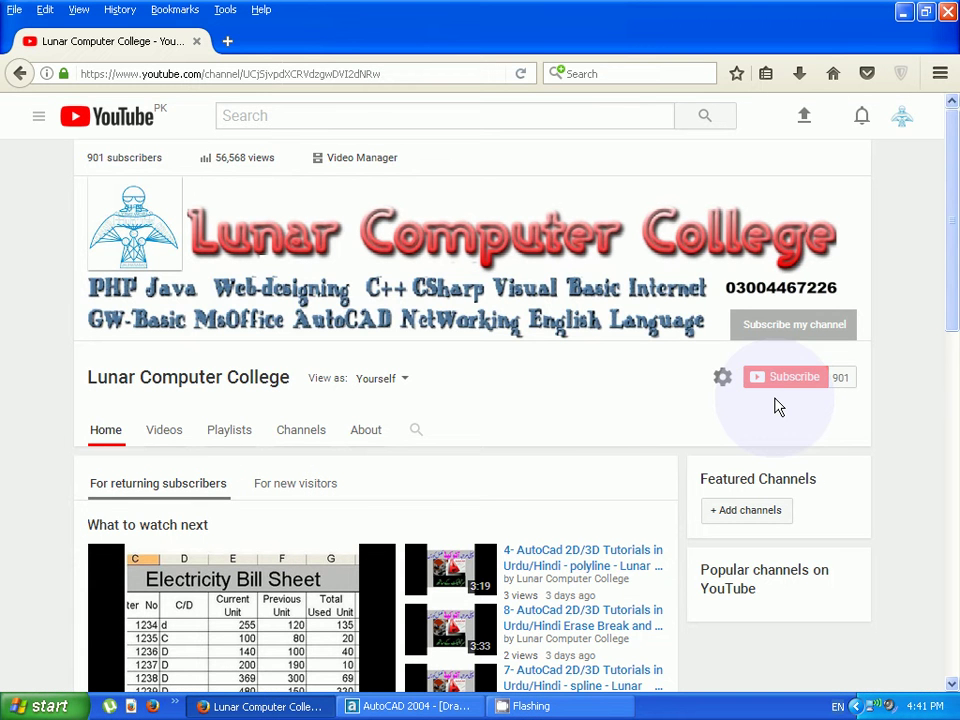
Switch back to the AutoCAD 2004 drawing showing the title text
{"action": "left_click", "coordinate": [397, 707]}
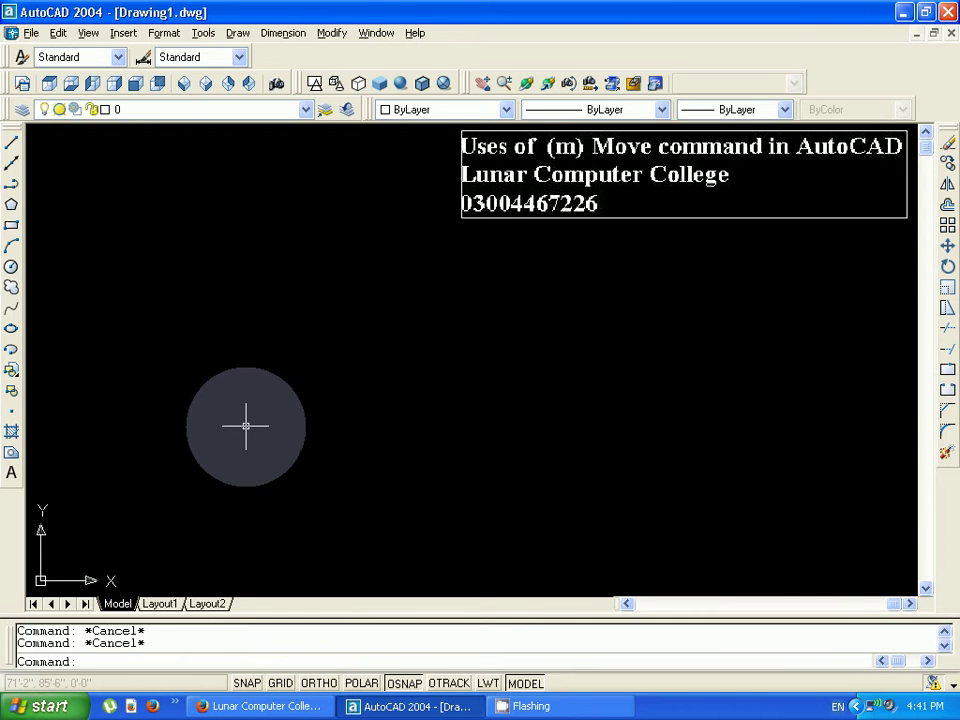
Draw a small circle on the left side of the drawing with the C command
{"action": "type", "text": "c"}
{"action": "key", "text": "Return"}
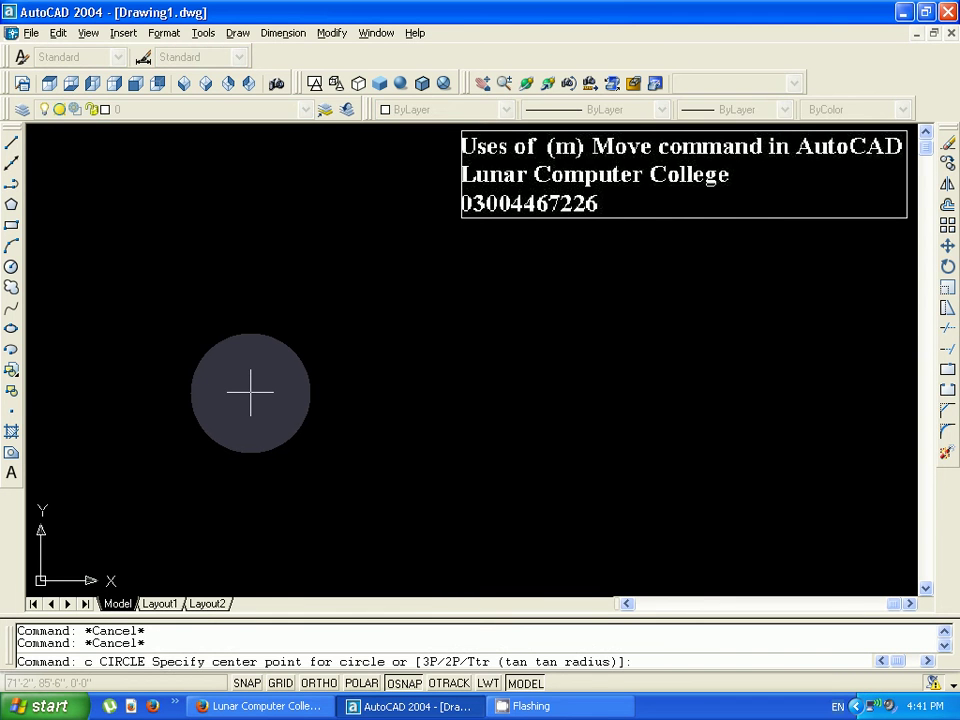
{"action": "left_click", "coordinate": [250, 392]}
{"action": "left_click", "coordinate": [271, 432]}
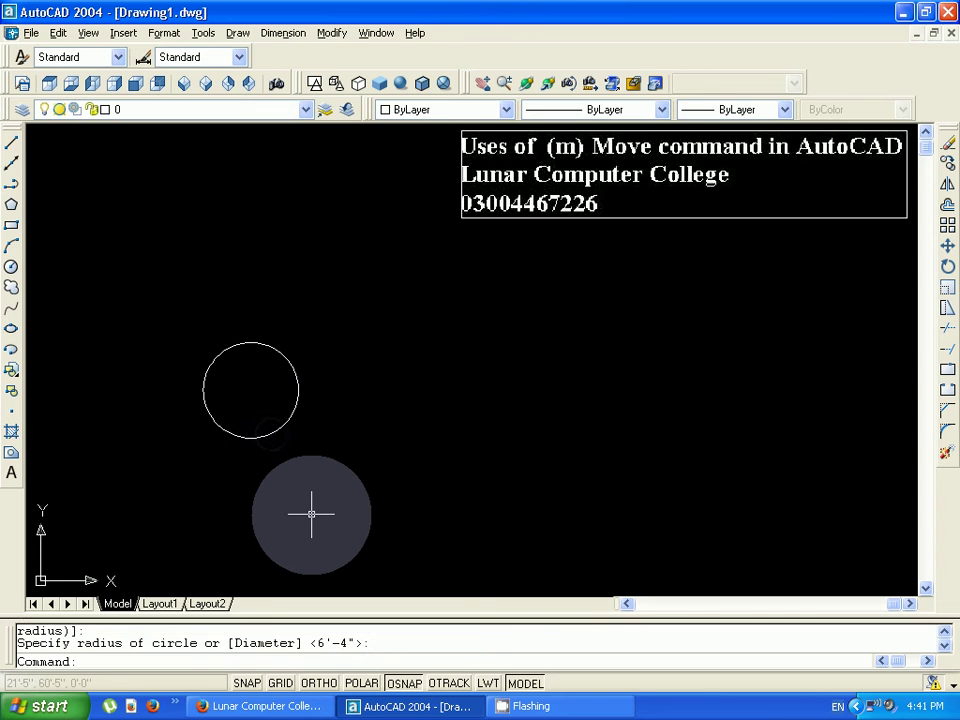
{"action": "key", "text": "Escape"}
{"action": "key", "text": "Escape"}
Move the circle to the upper right, just below the title text
{"action": "type", "text": "m"}
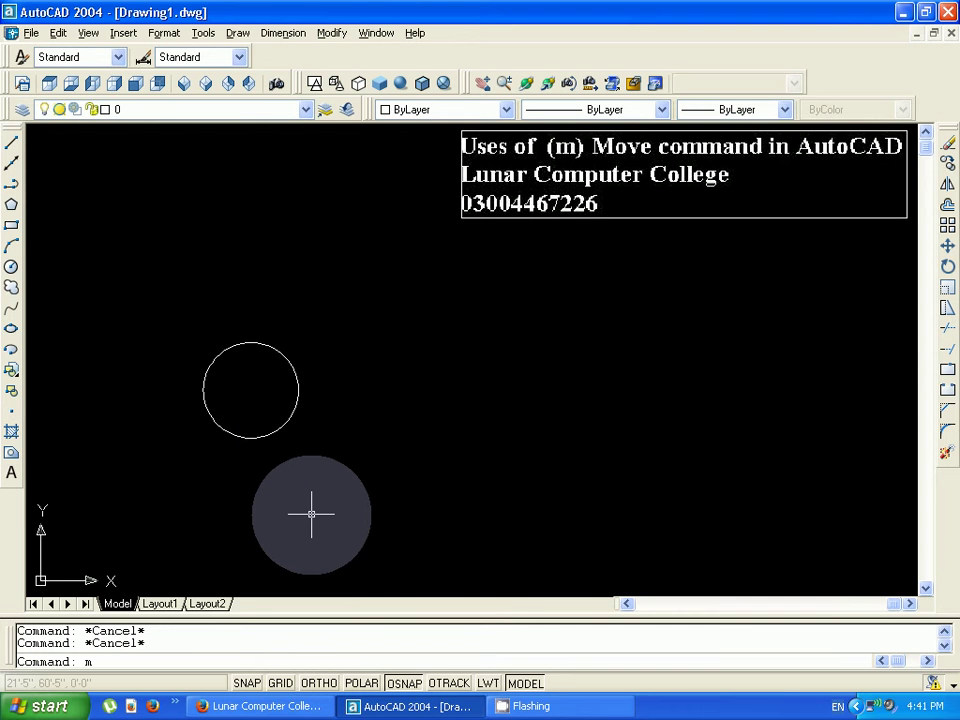
{"action": "key", "text": "Return"}
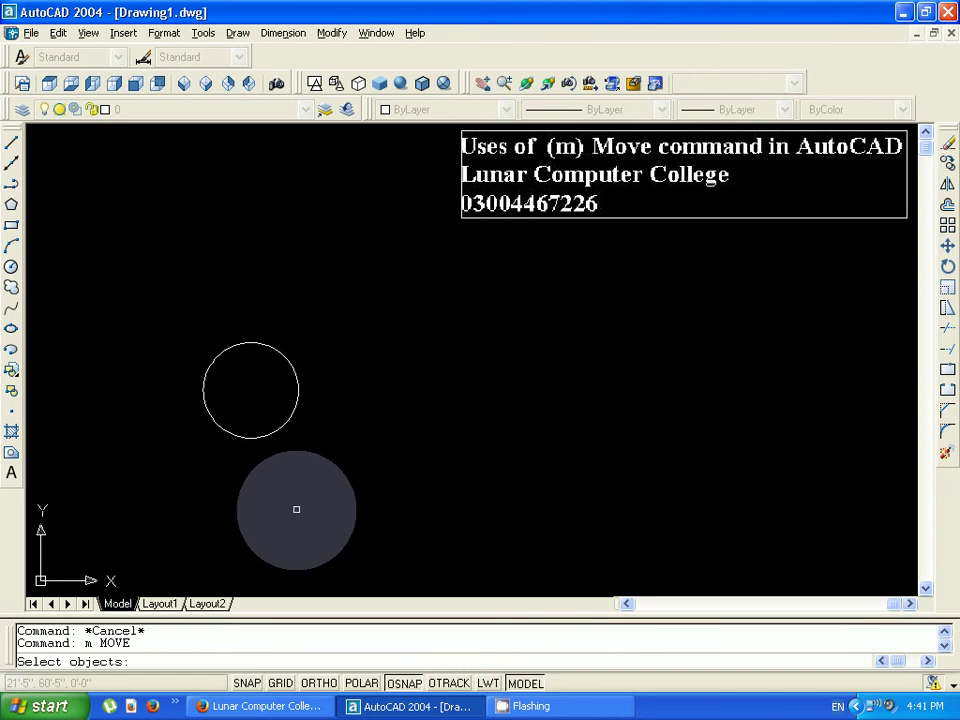
{"action": "left_click", "coordinate": [264, 434]}
{"action": "key", "text": "Return"}
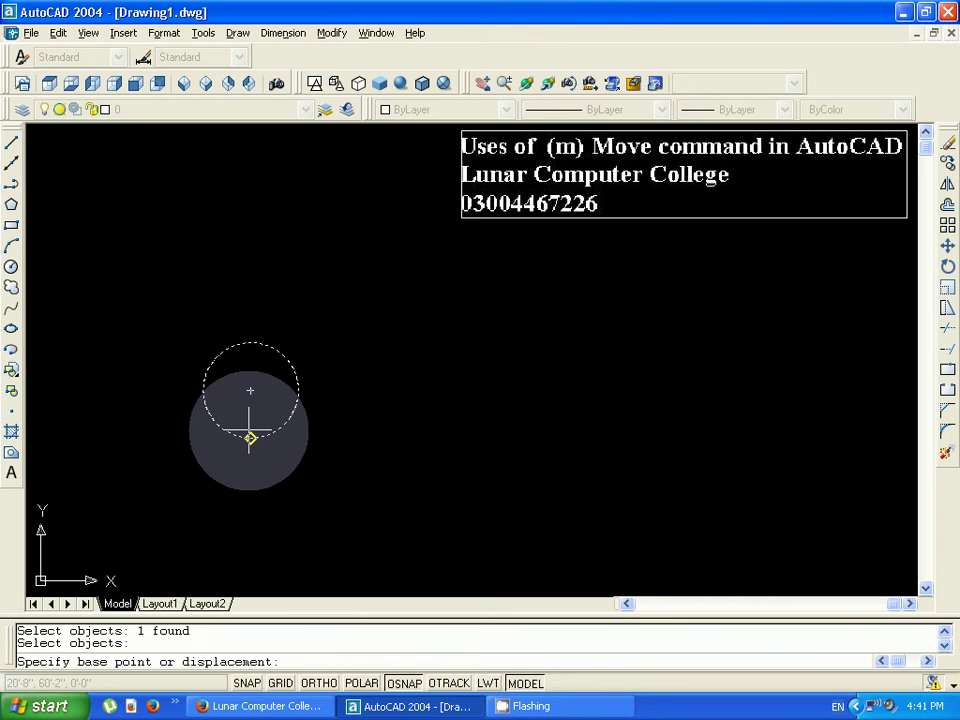
{"action": "left_click", "coordinate": [298, 390]}
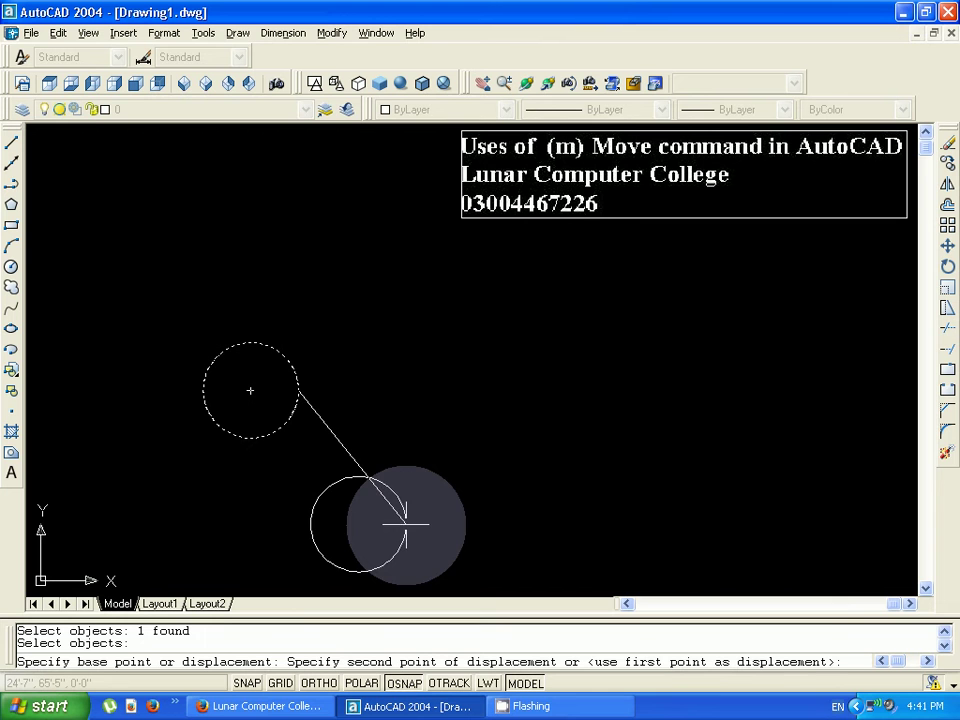
{"action": "left_click", "coordinate": [834, 289]}
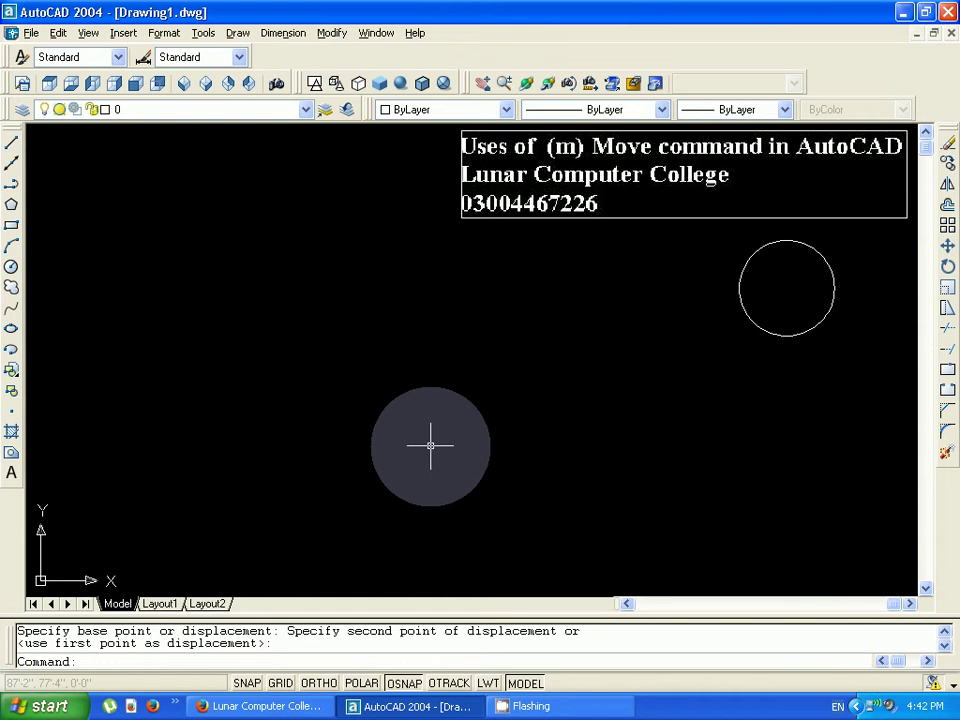
{"action": "type", "text": "rec"}
{"action": "key", "text": "Return"}
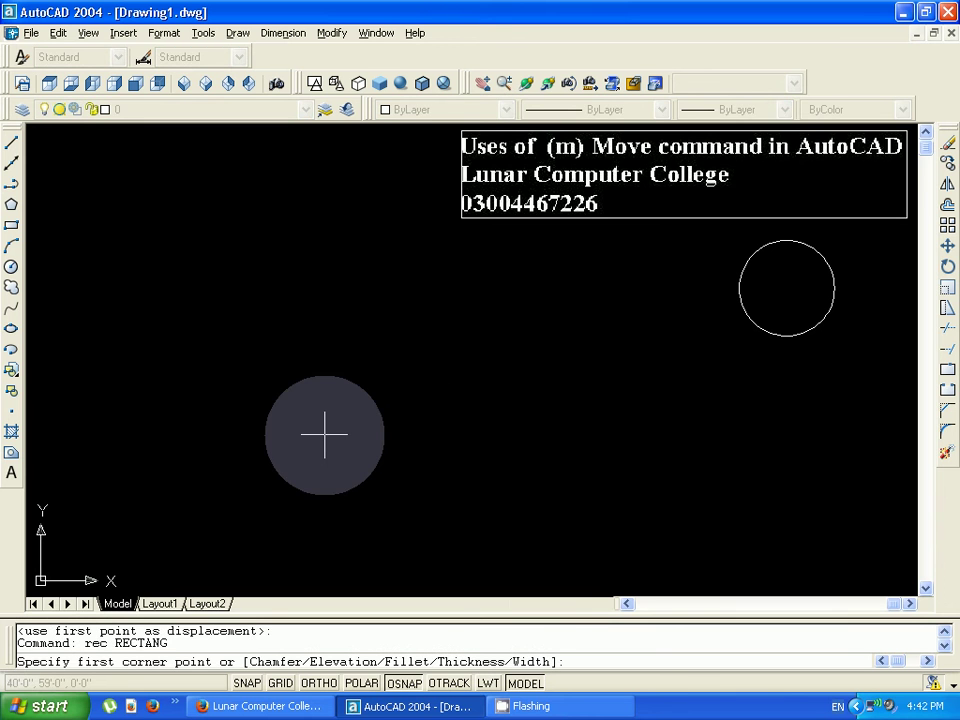
{"action": "left_click", "coordinate": [268, 391]}
{"action": "left_click", "coordinate": [395, 497]}
{"action": "key", "text": "Escape"}
{"action": "key", "text": "Escape"}
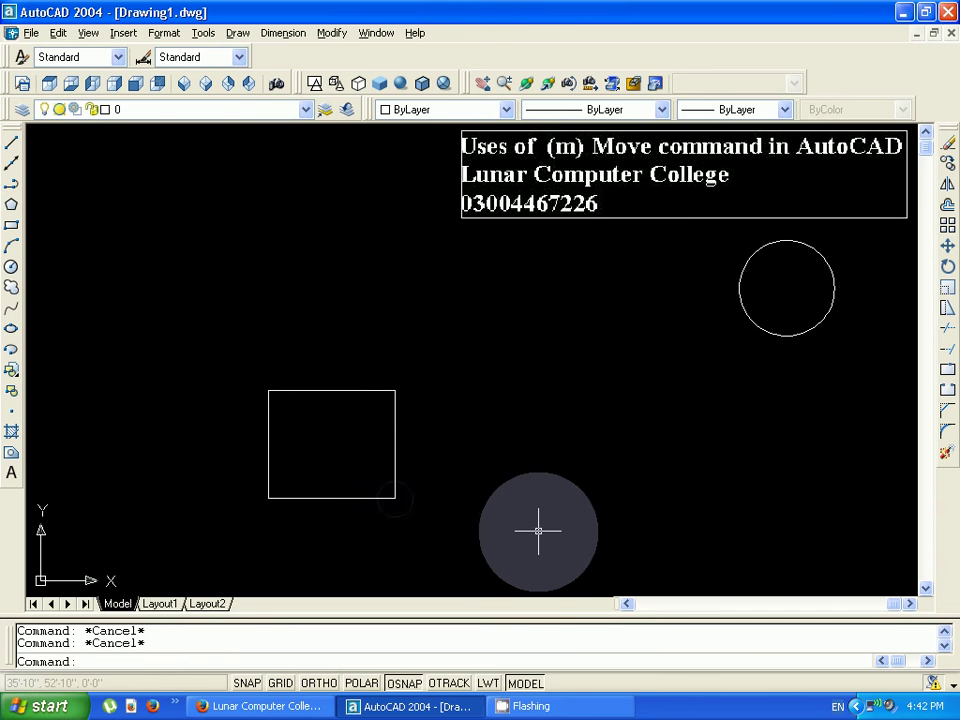
{"action": "type", "text": "m"}
{"action": "key", "text": "Return"}
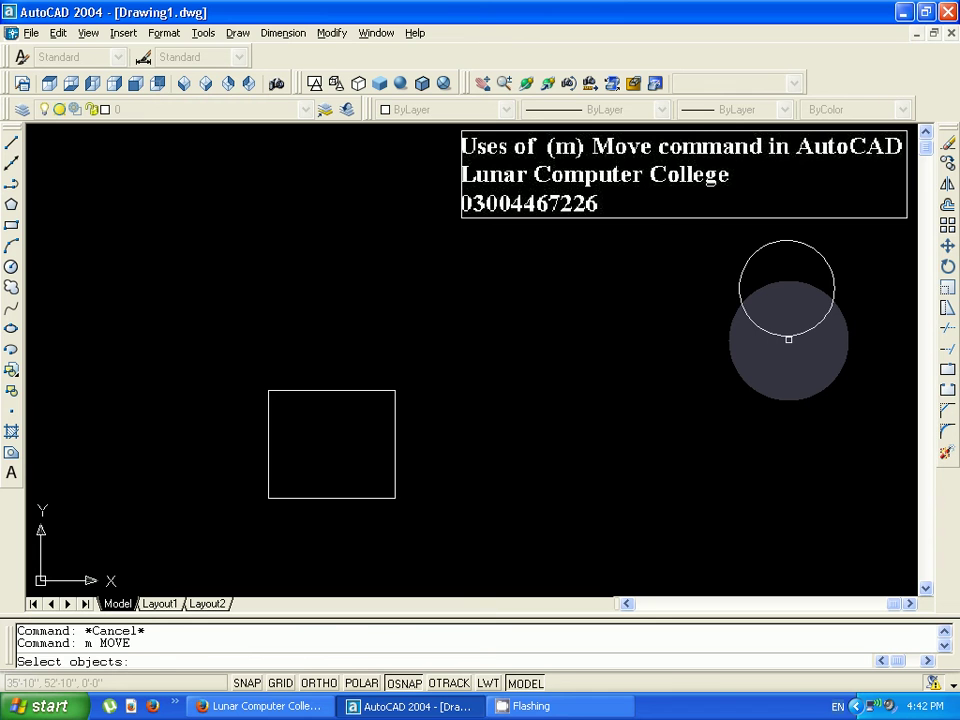
{"action": "left_click", "coordinate": [788, 339]}
{"action": "left_click", "coordinate": [790, 340]}
{"action": "key", "text": "Return"}
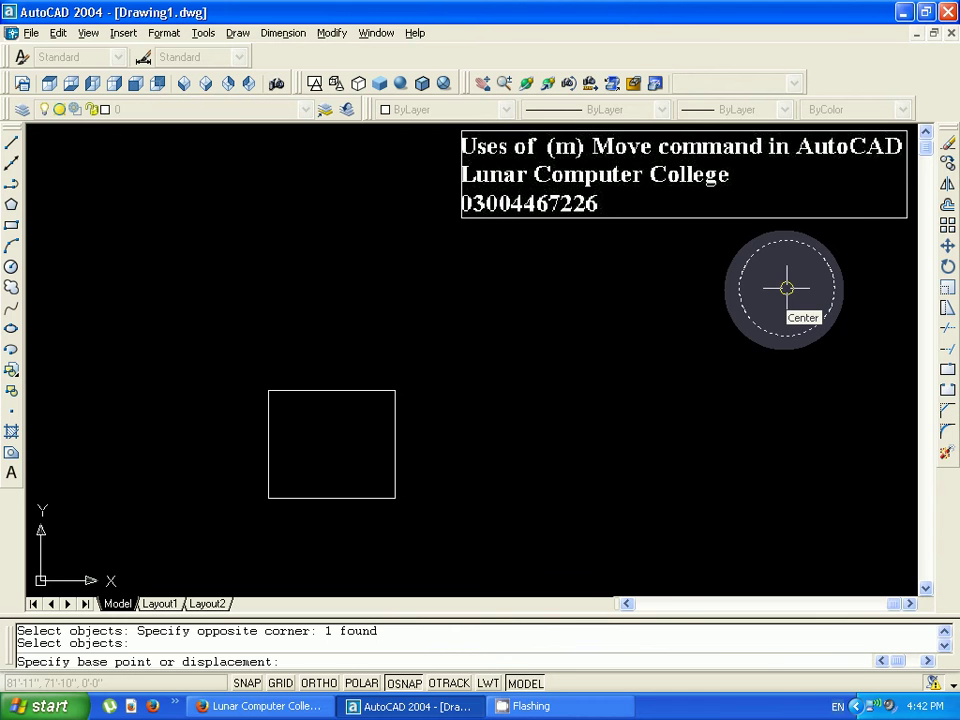
{"action": "left_click", "coordinate": [786, 288]}
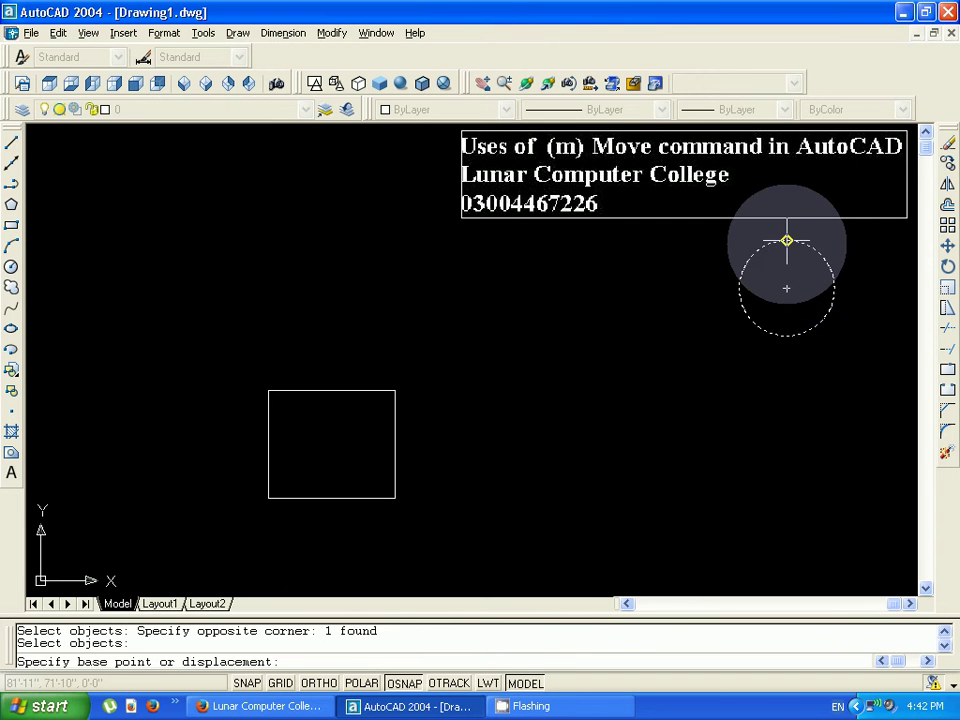
{"action": "left_click", "coordinate": [787, 241]}
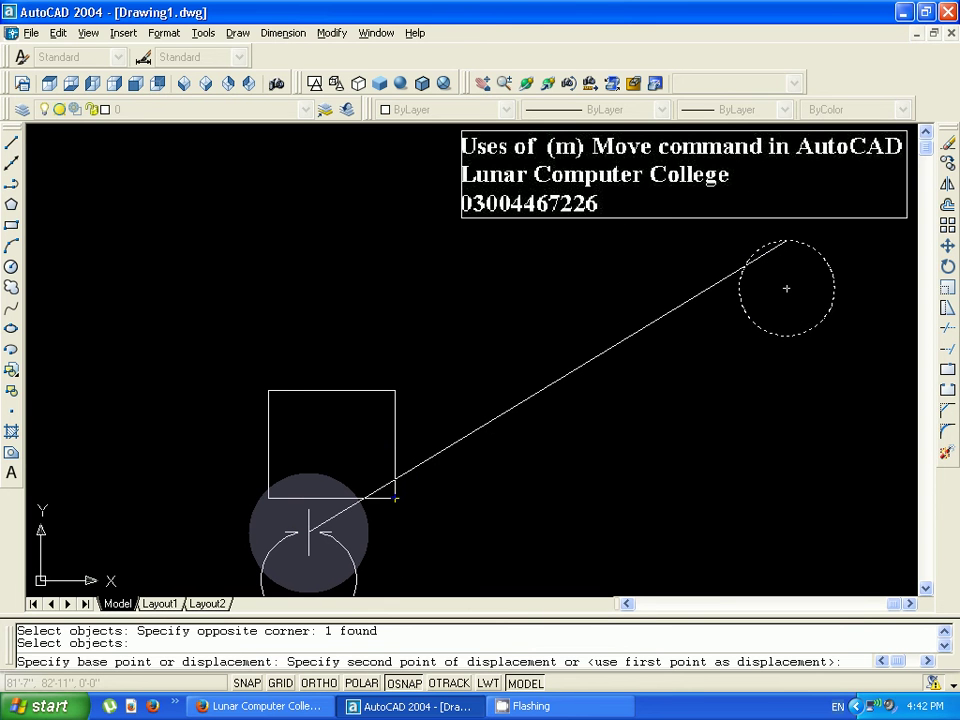
{"action": "left_click", "coordinate": [268, 390]}
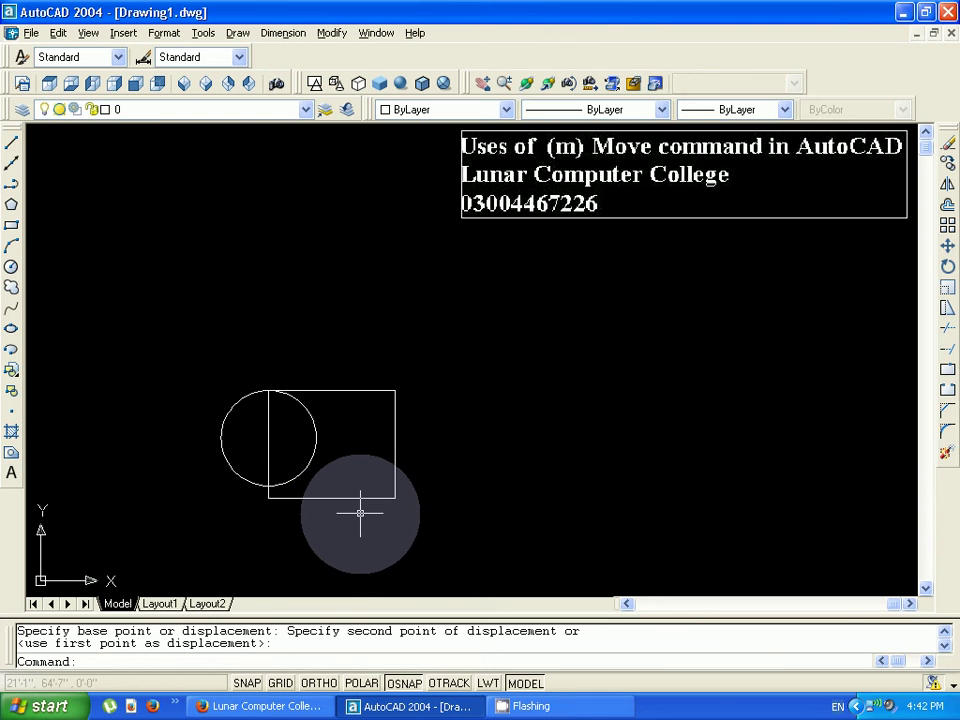
{"action": "type", "text": "u"}
{"action": "key", "text": "Return"}
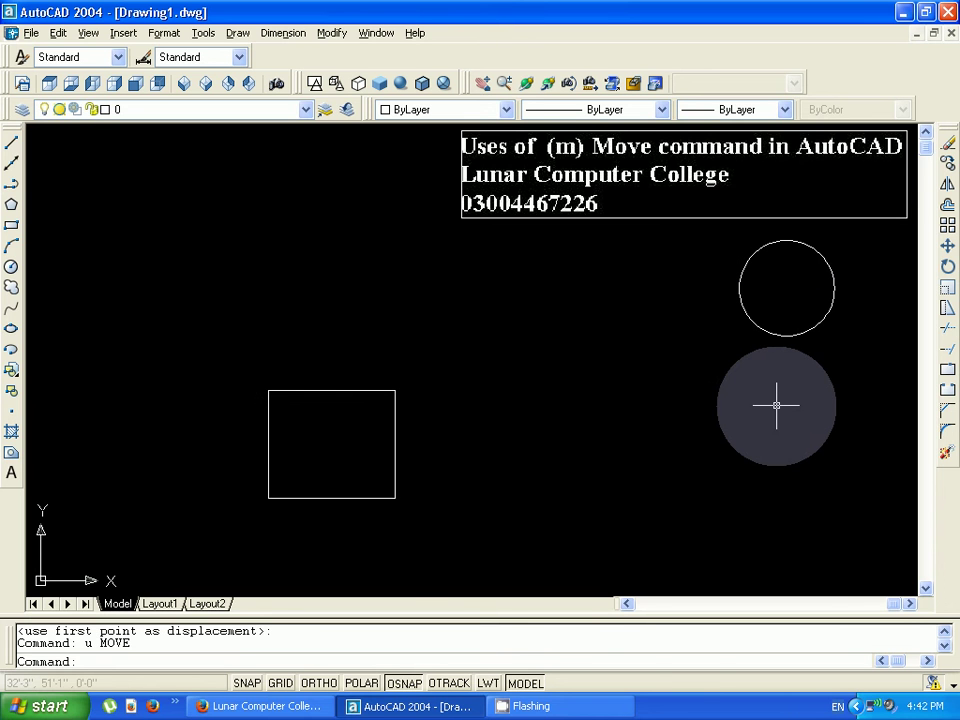
{"action": "key", "text": "Escape"}
{"action": "key", "text": "Escape"}
{"action": "type", "text": "m"}
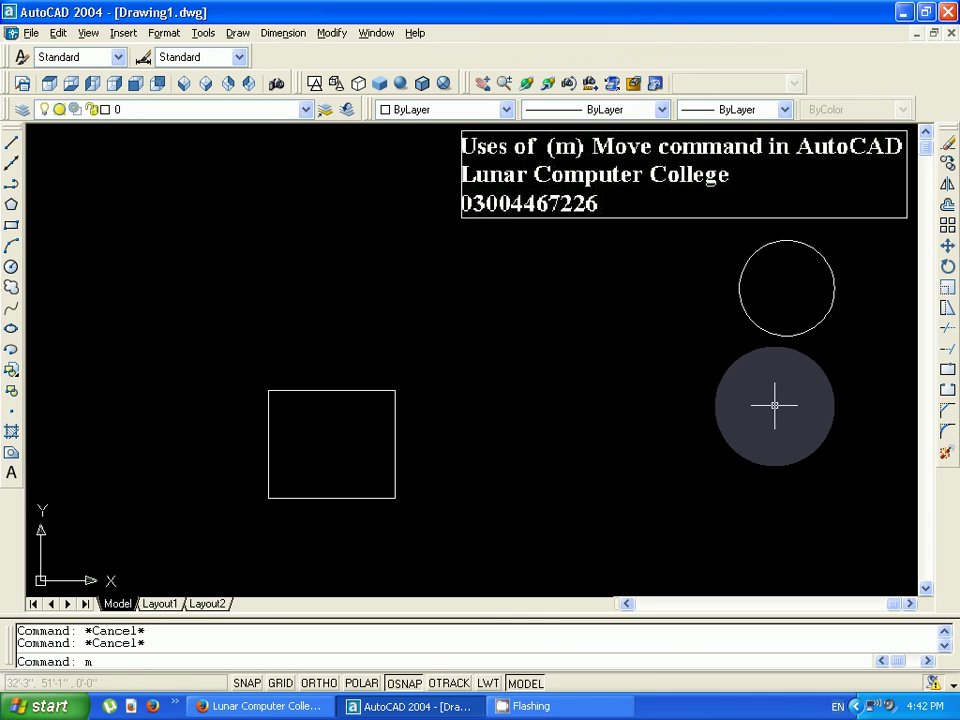
{"action": "key", "text": "Return"}
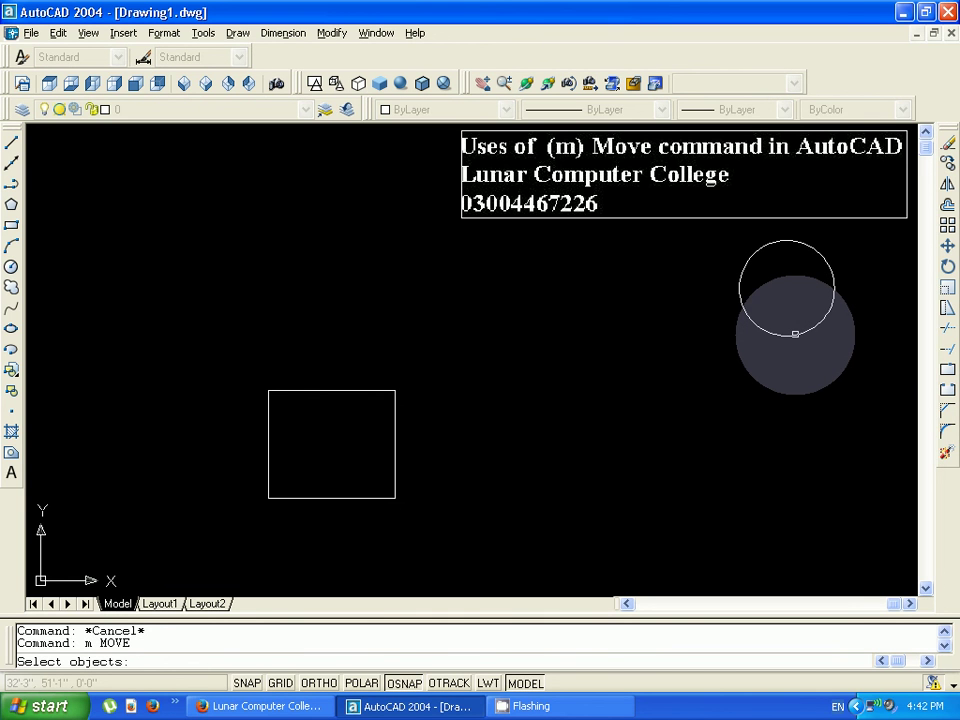
{"action": "left_click", "coordinate": [795, 333]}
{"action": "key", "text": "Return"}
{"action": "left_click", "coordinate": [795, 342]}
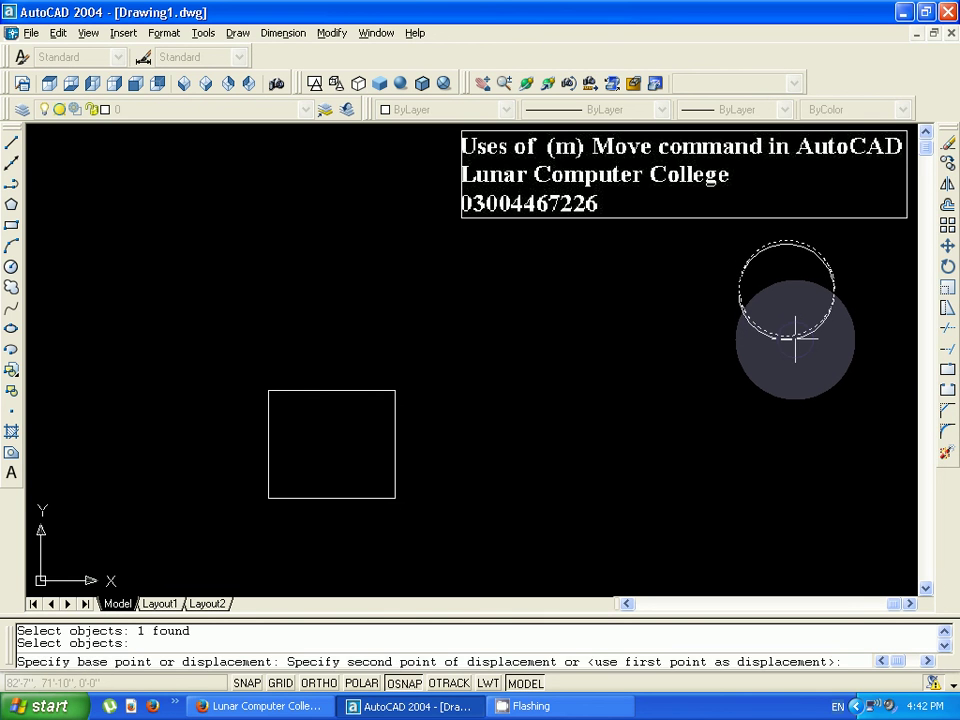
{"action": "left_click", "coordinate": [336, 392]}
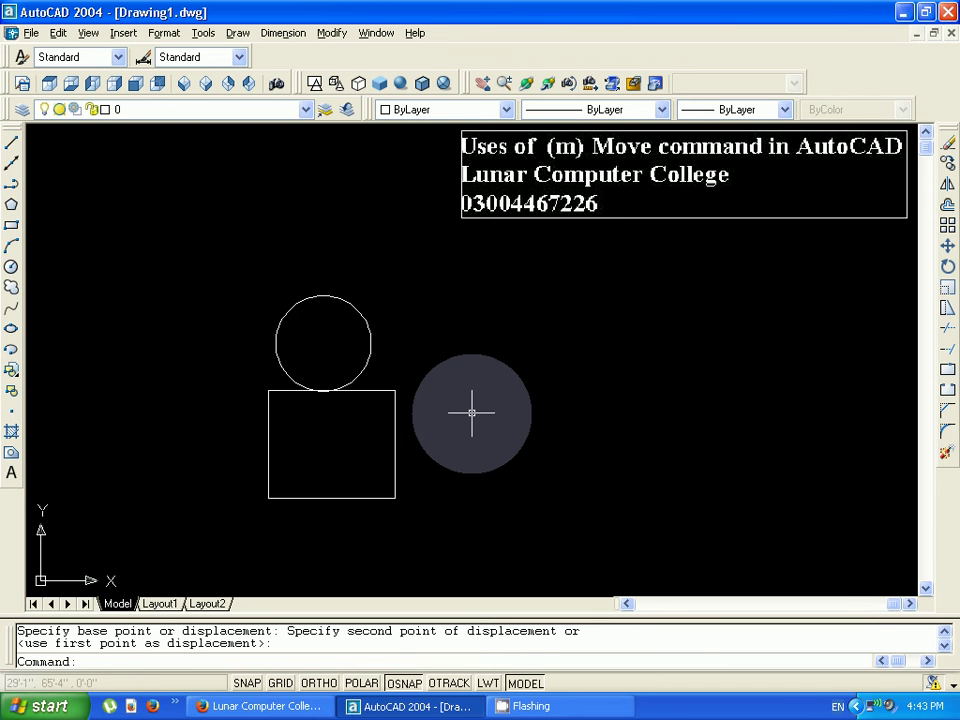
{"action": "type", "text": "u"}
{"action": "key", "text": "Return"}
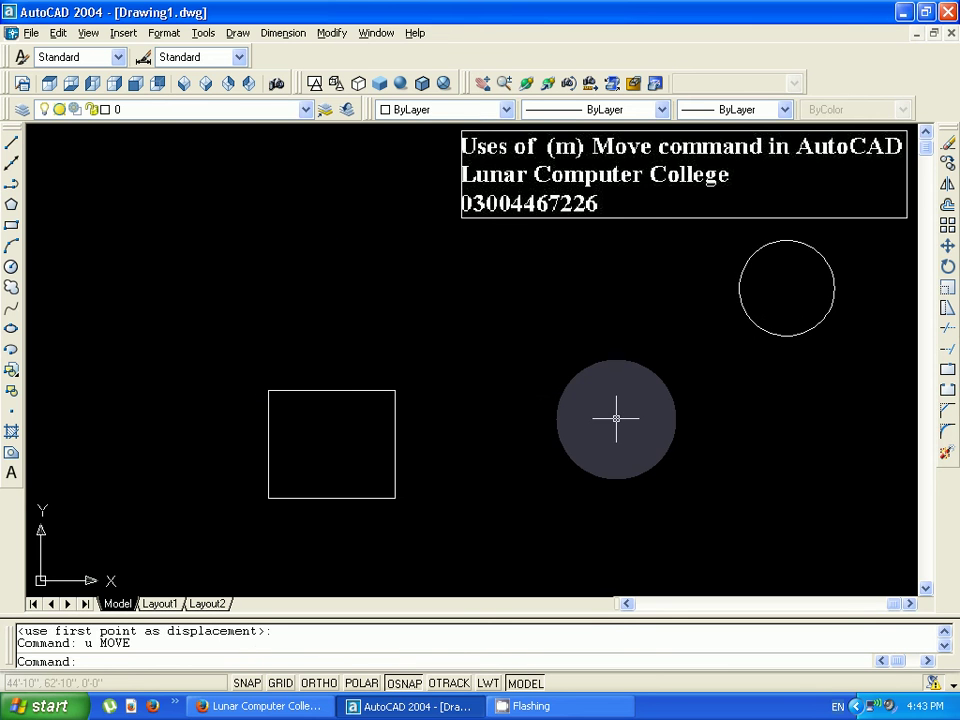
{"action": "key", "text": "Escape"}
{"action": "key", "text": "Escape"}
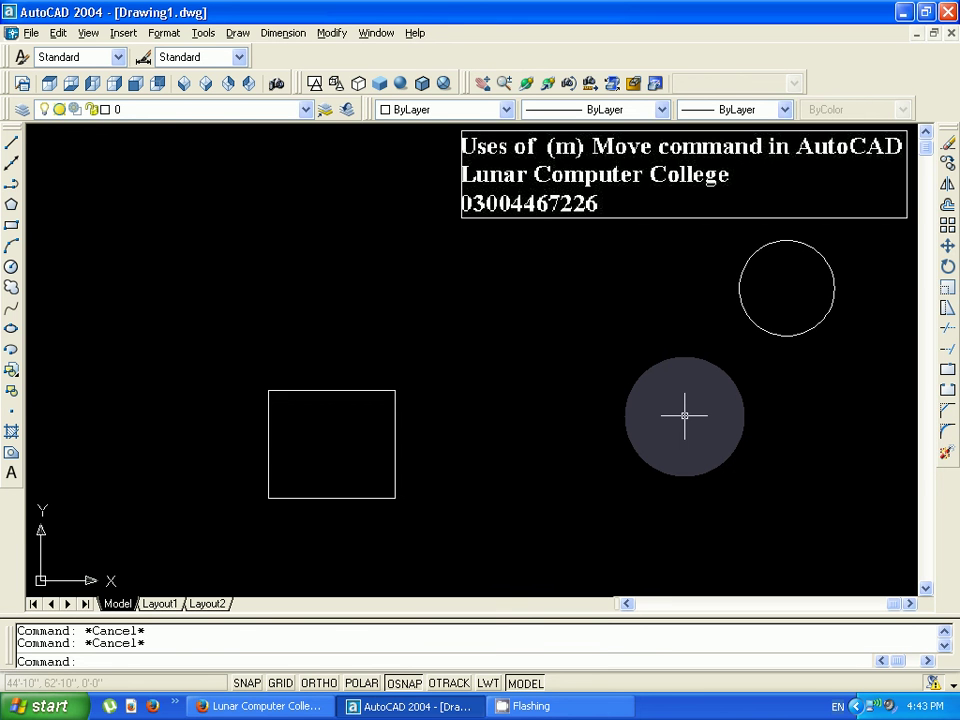
{"action": "type", "text": "mo"}
{"action": "type", "text": "ve"}
Move the circle's centre onto the square's right-edge midpoint, then bring up the YouTube page
{"action": "key", "text": "Return"}
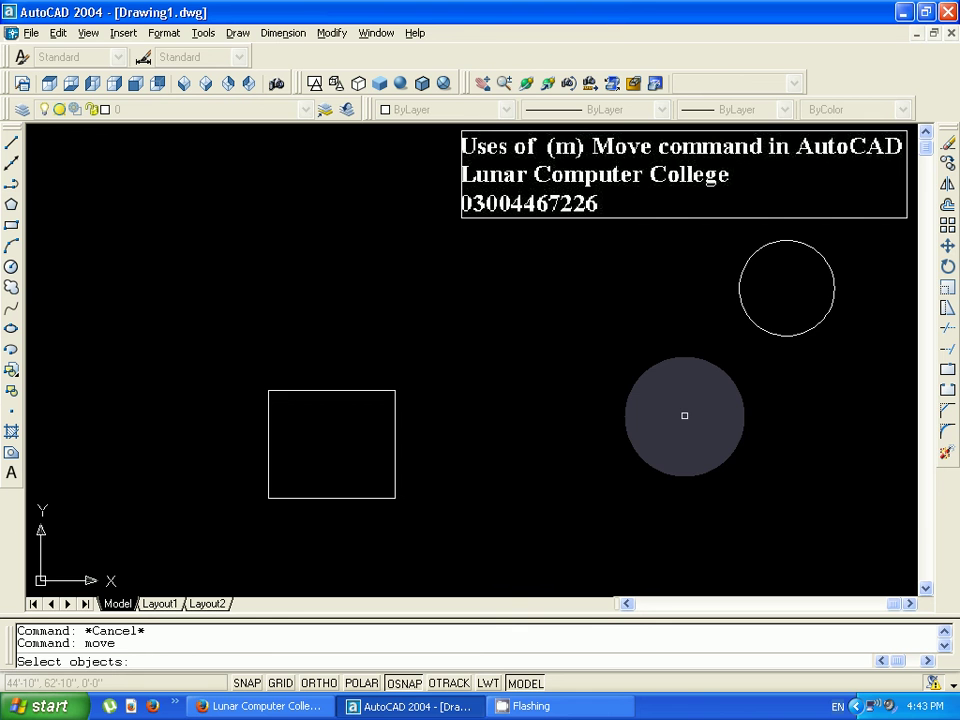
{"action": "left_click", "coordinate": [789, 333]}
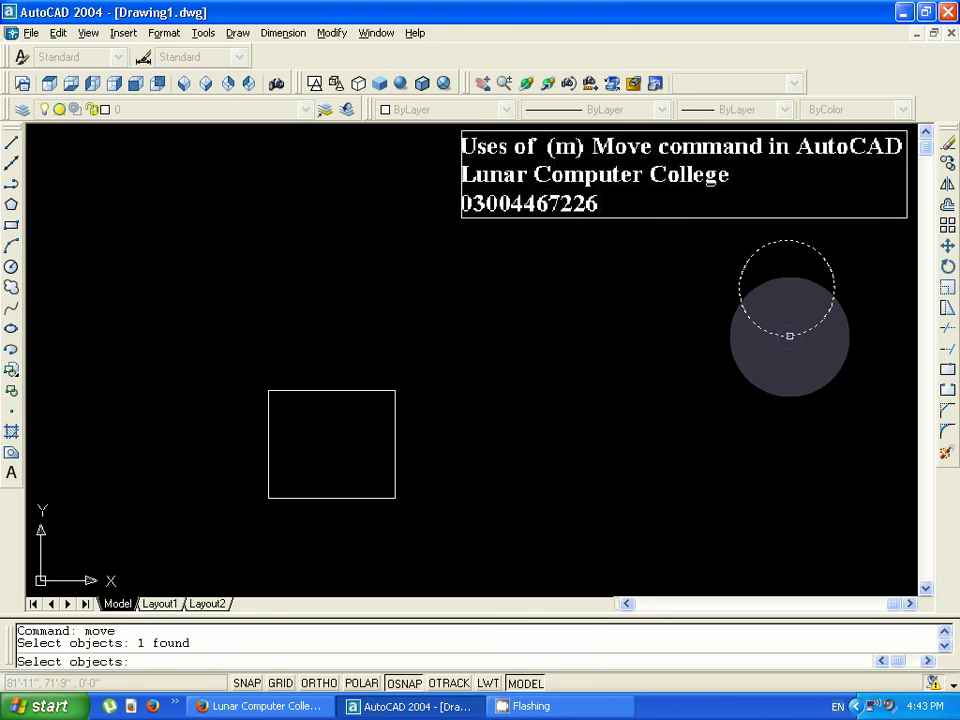
{"action": "key", "text": "Return"}
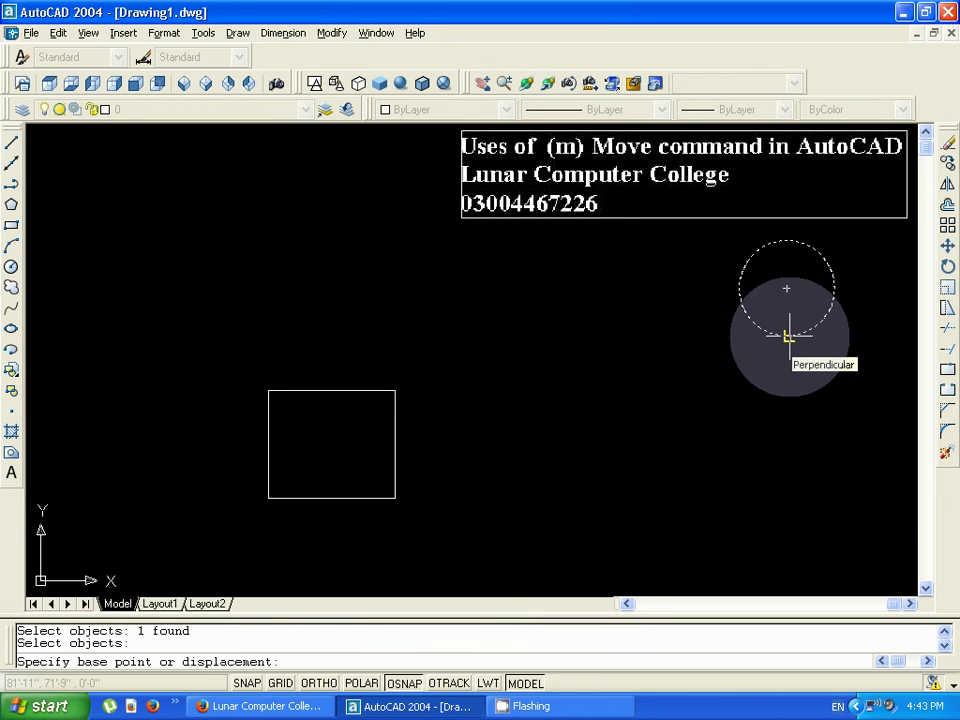
{"action": "left_click", "coordinate": [787, 289]}
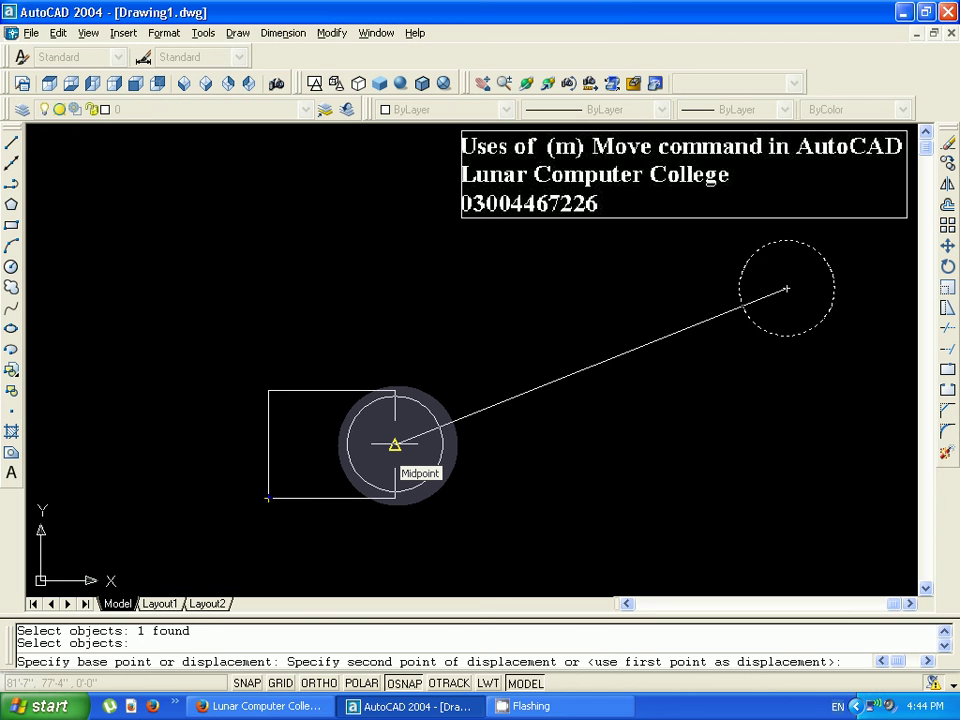
{"action": "left_click", "coordinate": [395, 443]}
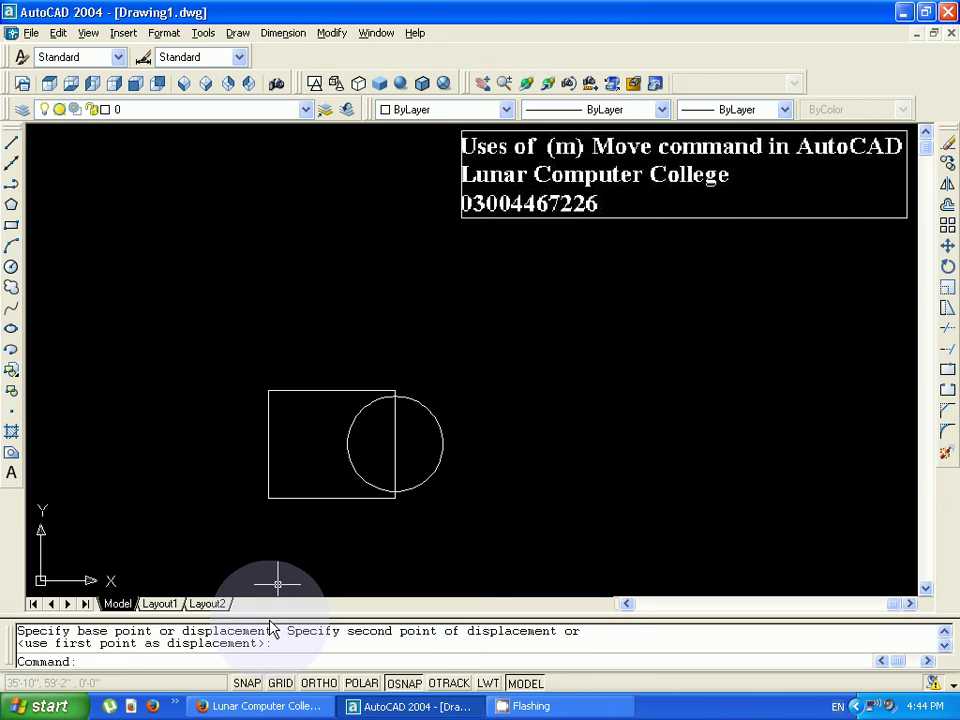
{"action": "left_click", "coordinate": [272, 706]}
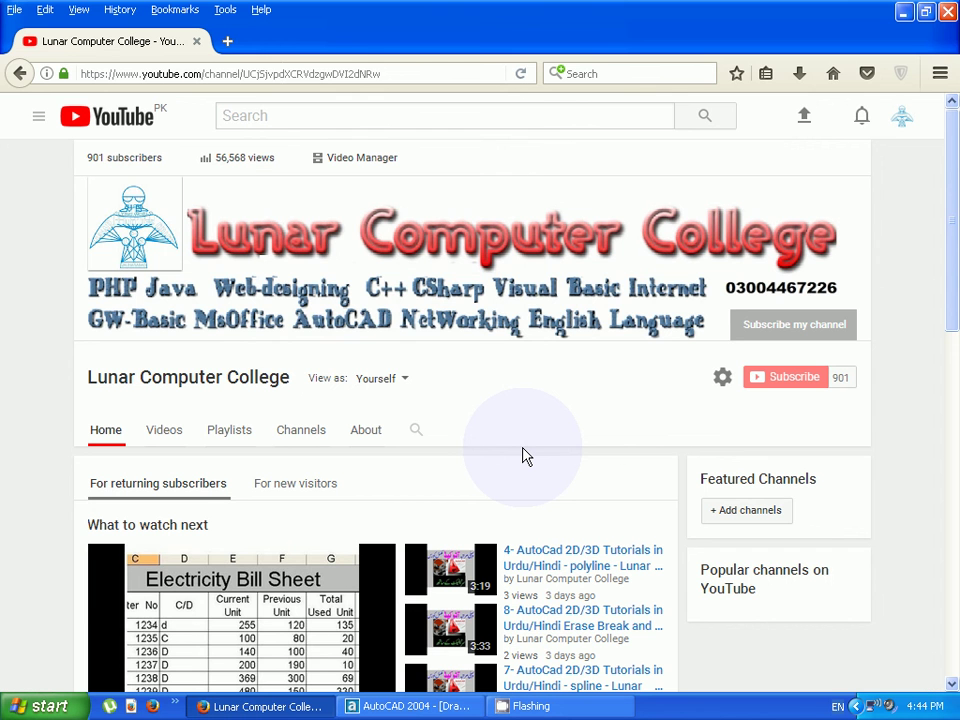